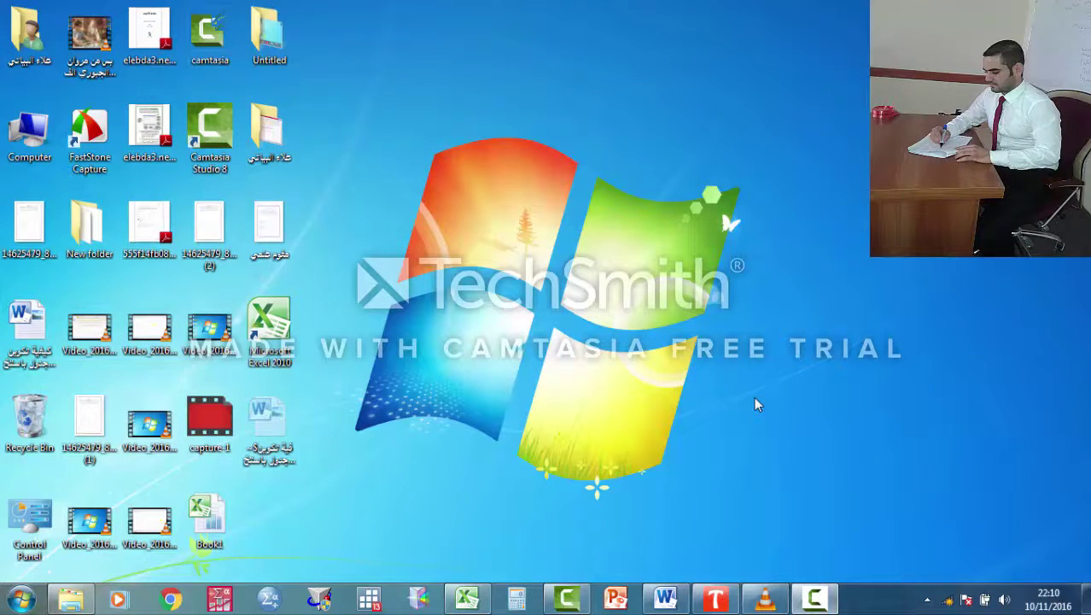
# - Bring up the Word document titled about calculating percentages in Excel 2010
pyautogui.moveTo(675, 572)
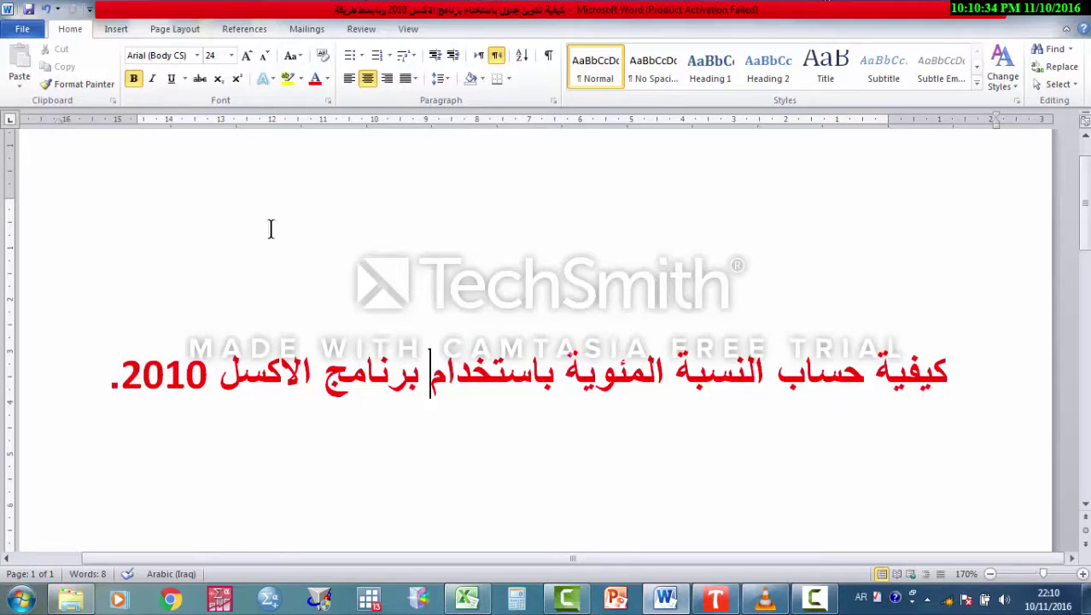
# - Switch to the Book1 Excel workbook with the paid-amounts table totalling 522
pyautogui.click(480, 608)
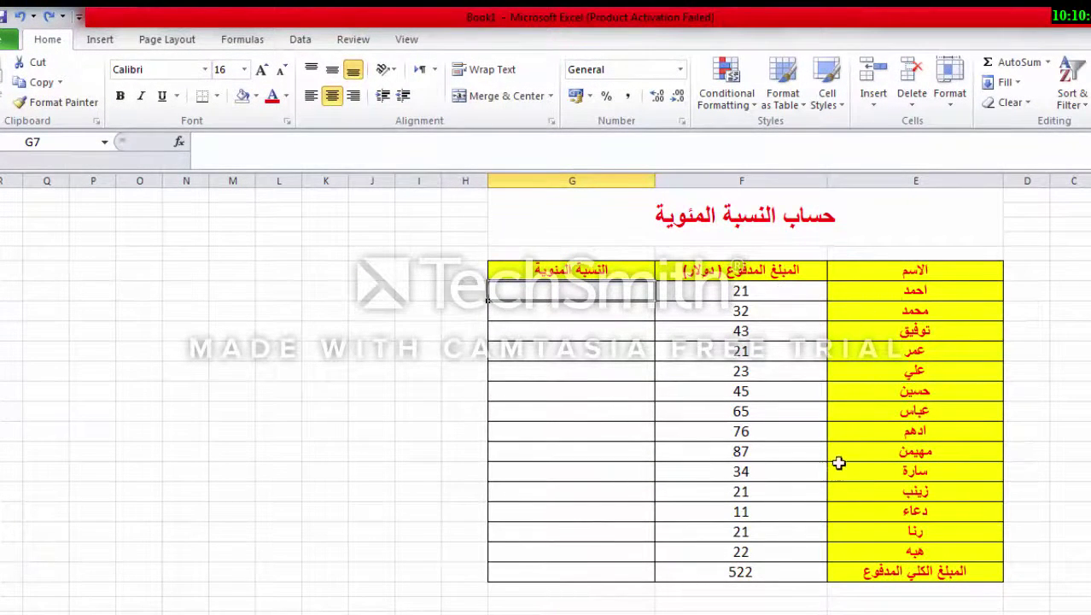
pyautogui.click(746, 574)
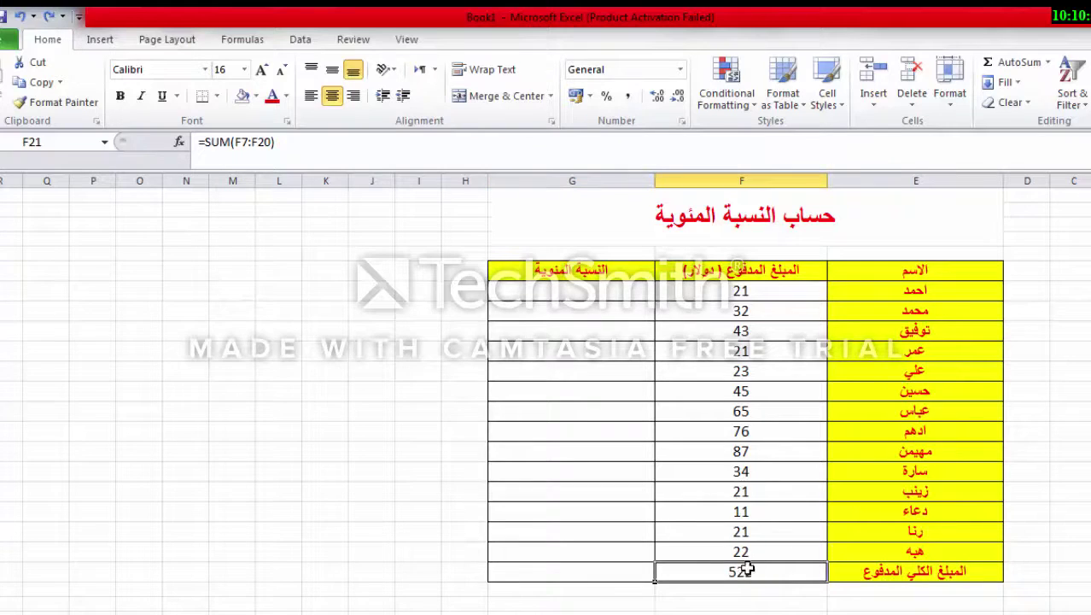
pyautogui.doubleClick(747, 569)
pyautogui.click(688, 603)
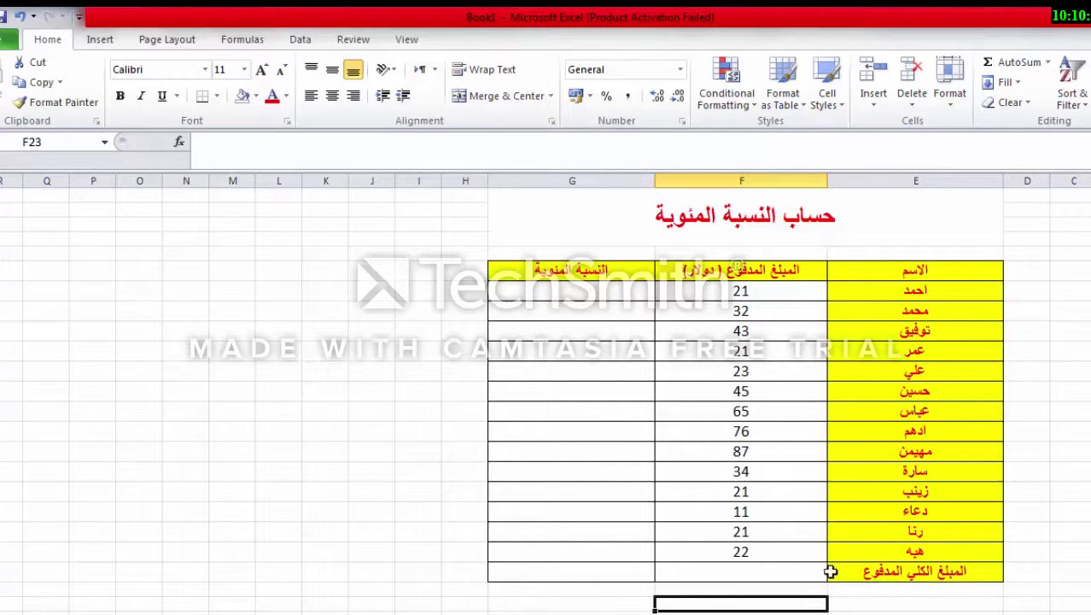
pyautogui.click(790, 573)
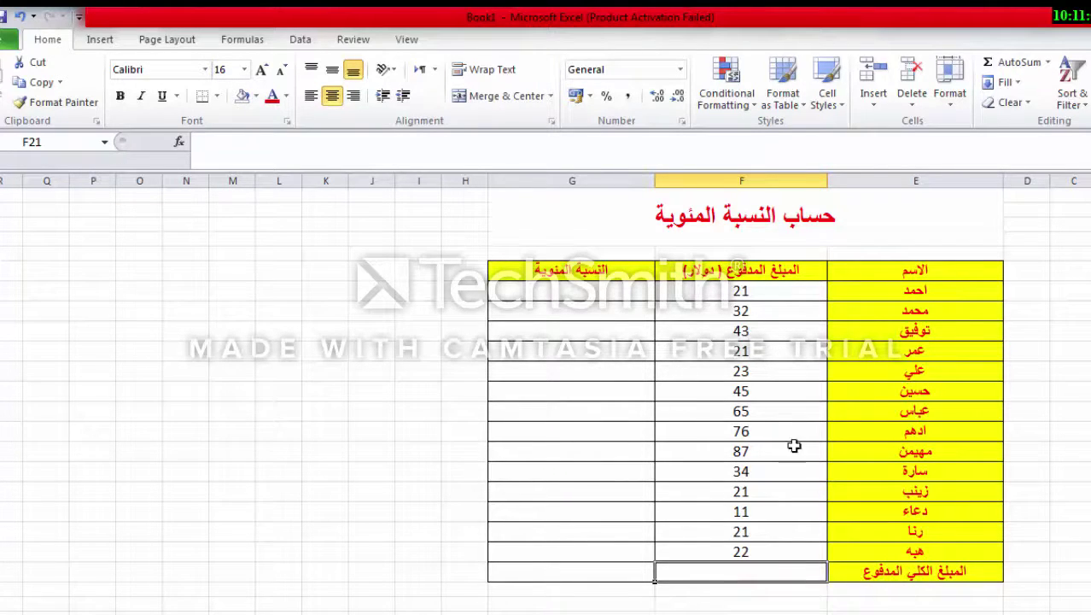
pyautogui.moveTo(745, 289); pyautogui.dragTo(768, 572)
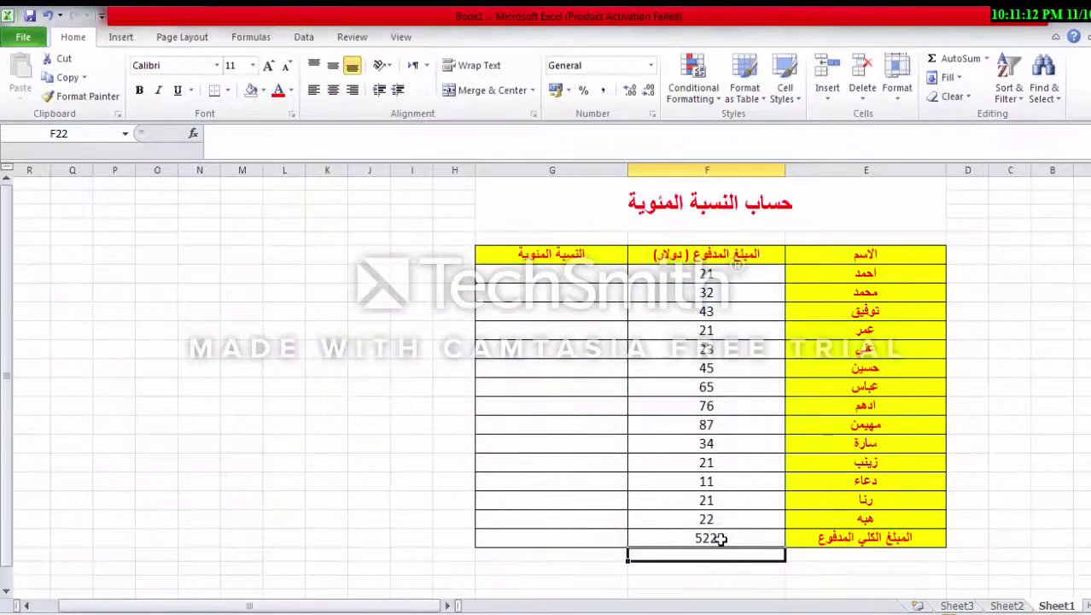
pyautogui.click(716, 531)
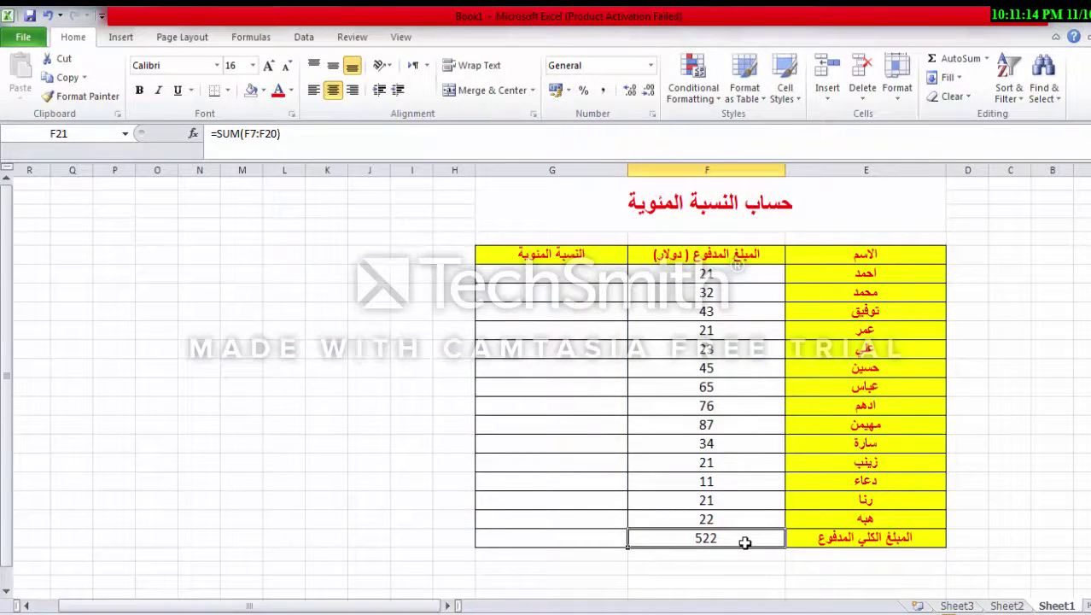
pyautogui.click(362, 540)
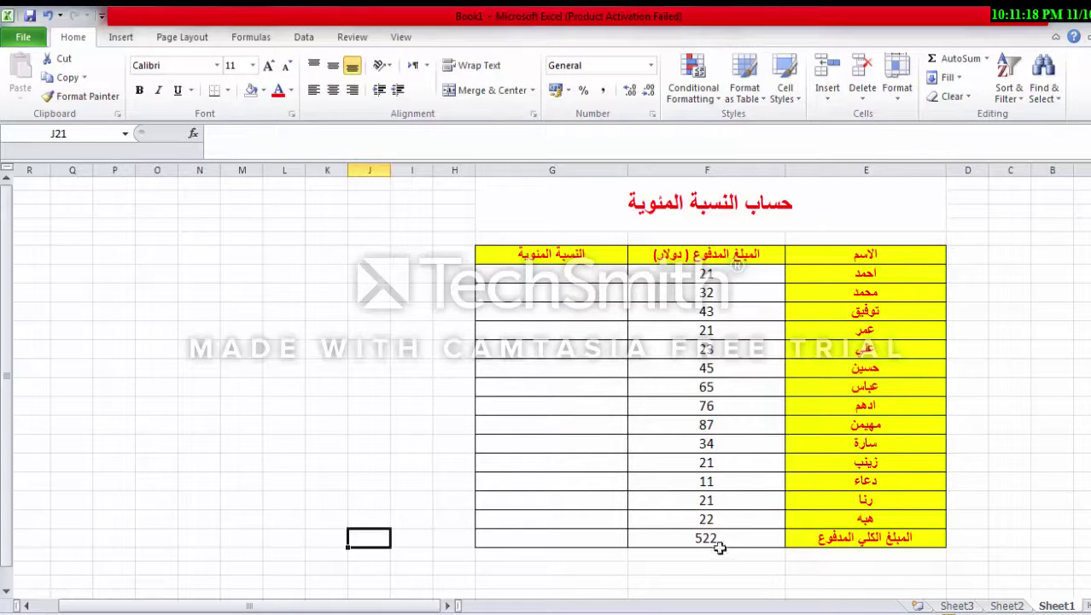
# - Enter =F7/$F$21 in G7, dividing the first paid amount by the locked total (0.040229885)
pyautogui.click(610, 277)
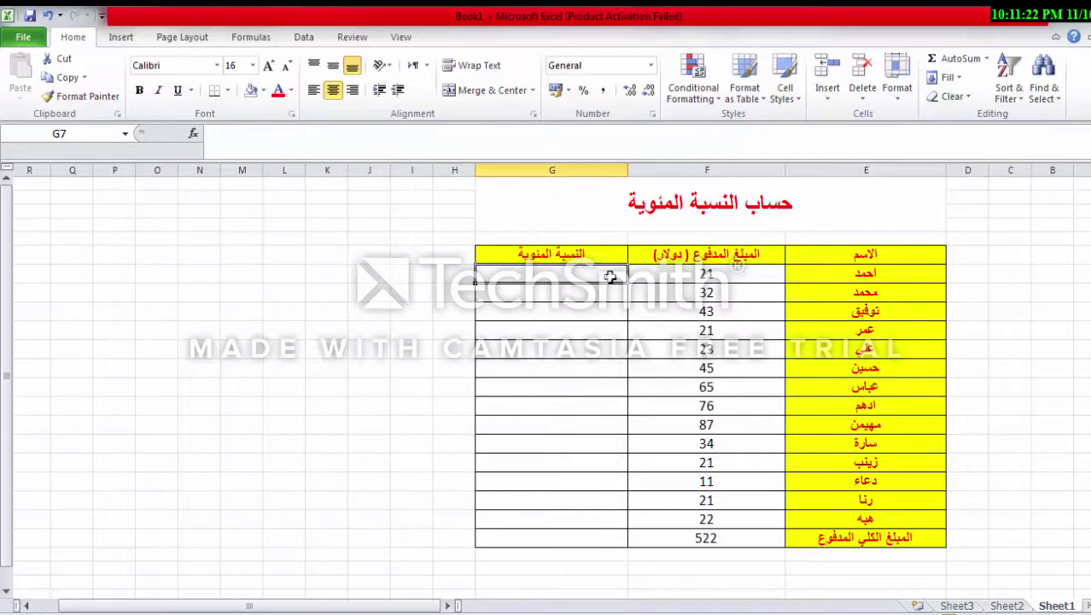
pyautogui.write('=')
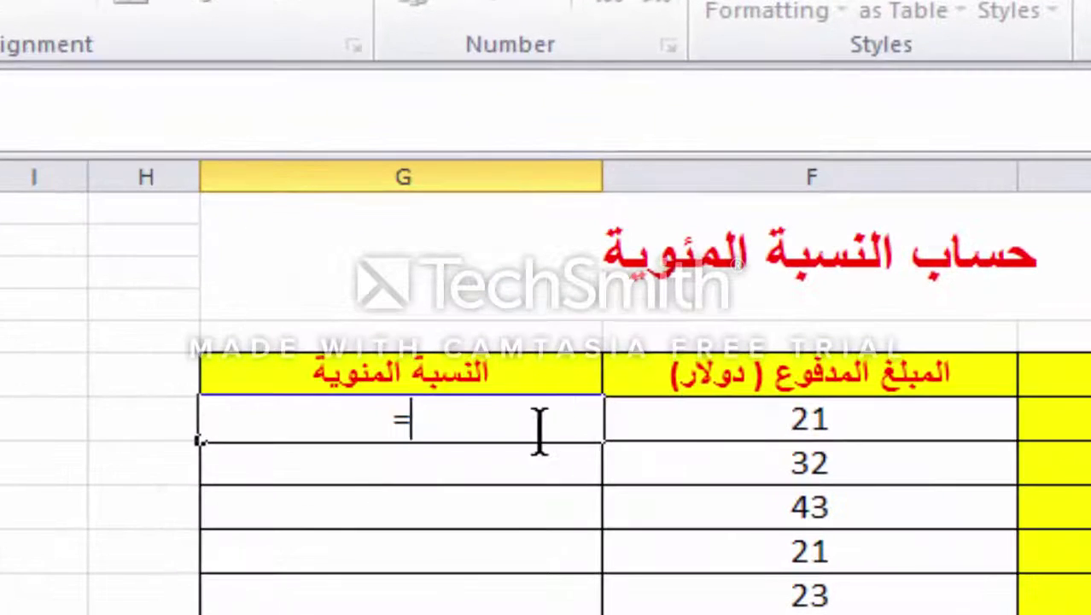
pyautogui.click(801, 422)
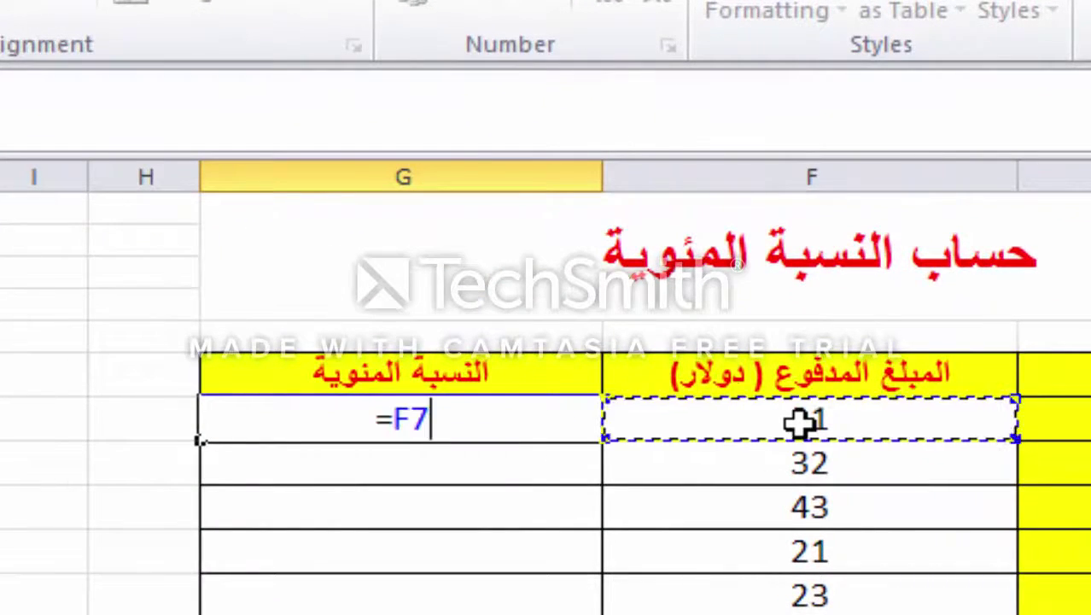
pyautogui.write('/')
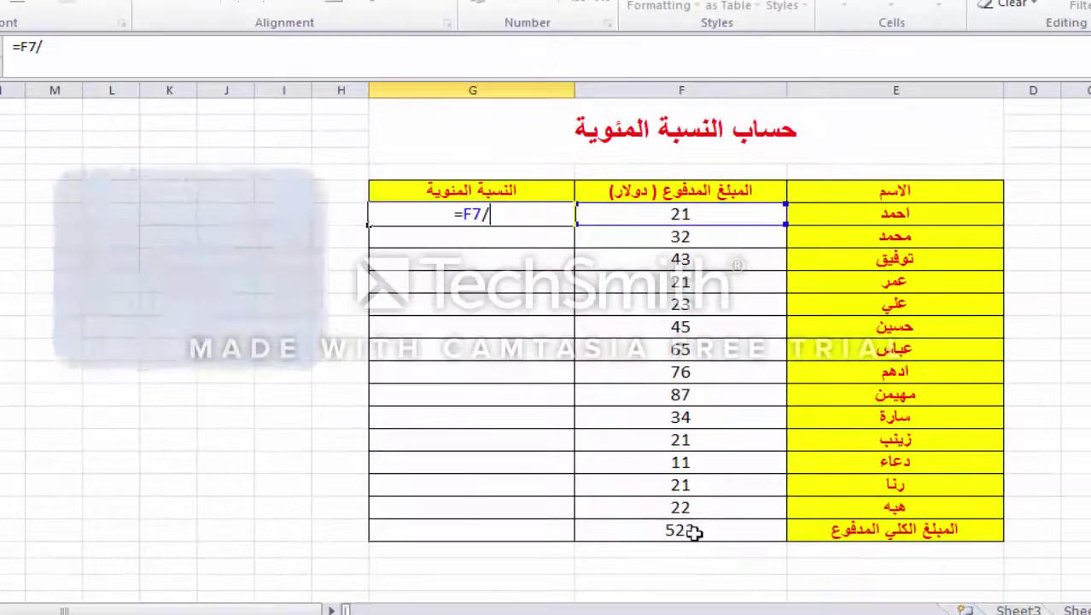
pyautogui.click(693, 535)
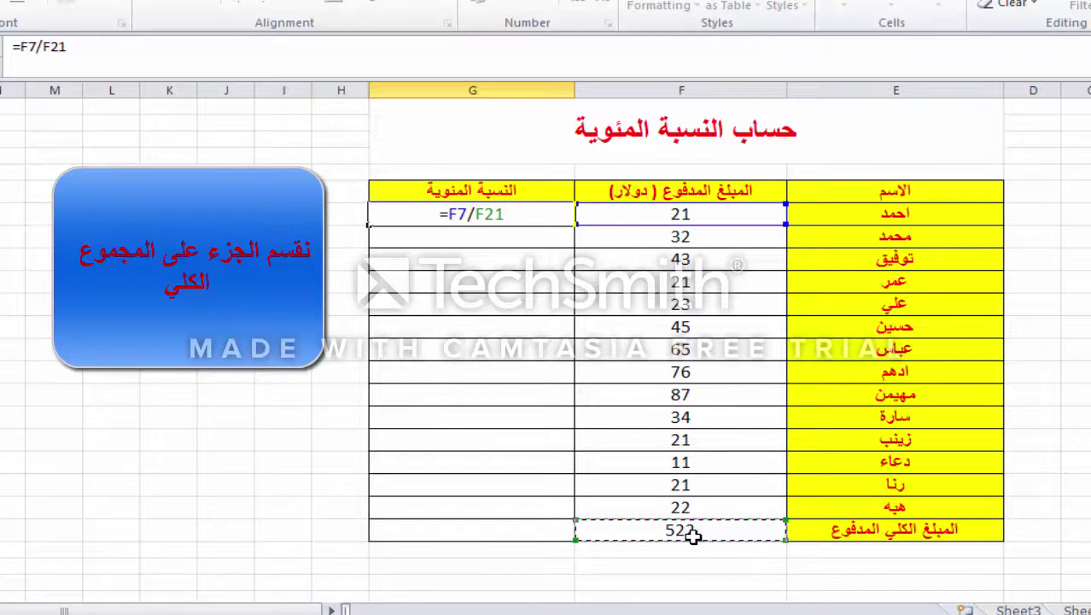
pyautogui.press('F4')
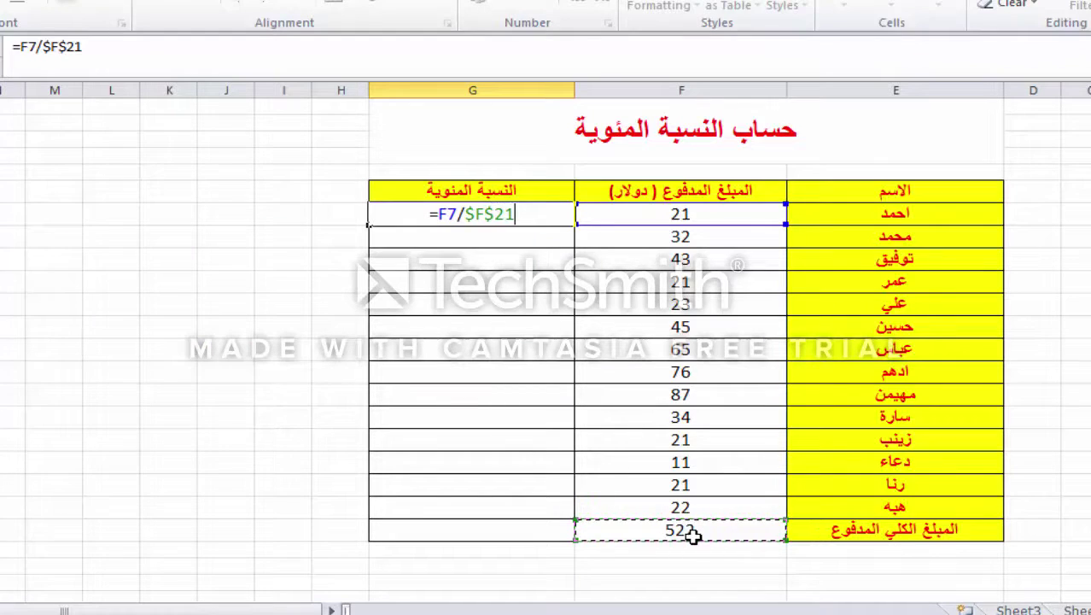
pyautogui.press('Return')
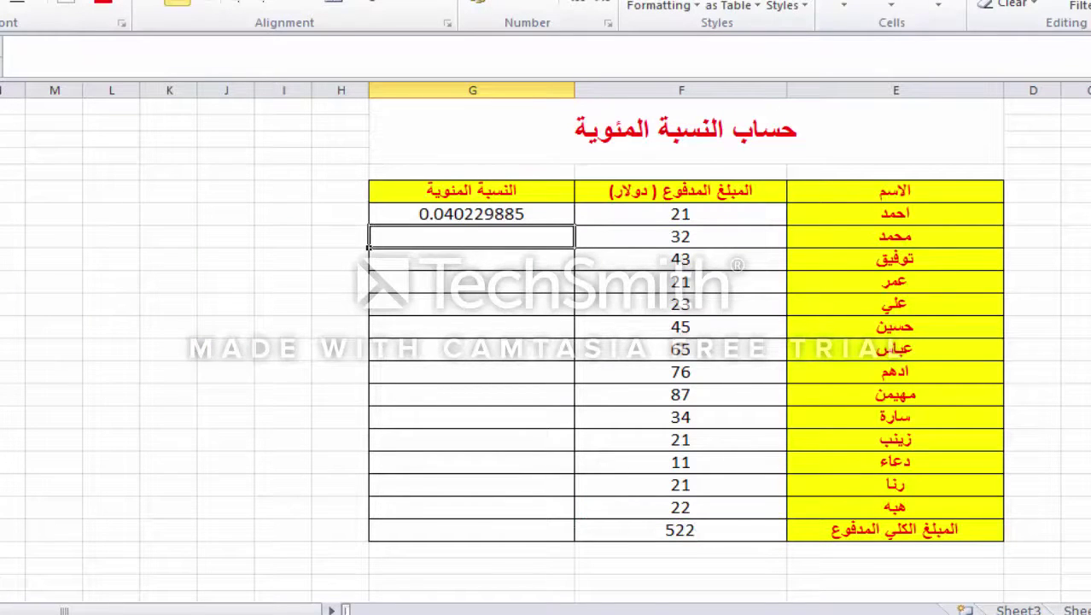
pyautogui.click(424, 215)
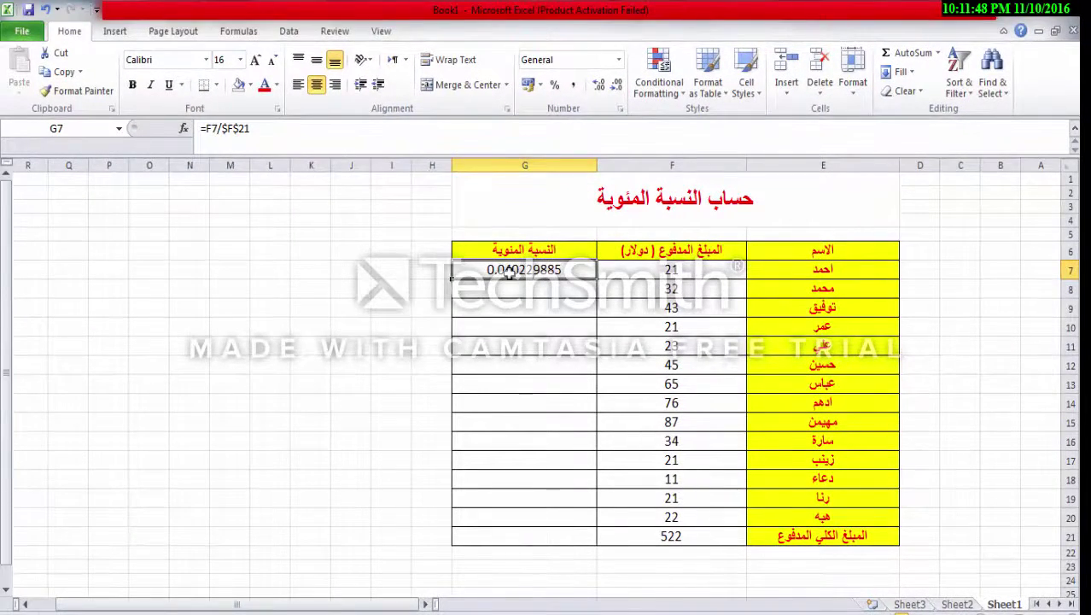
# - Format G7 as Percentage with 0 decimal places so it reads 4%
pyautogui.rightClick(509, 272)
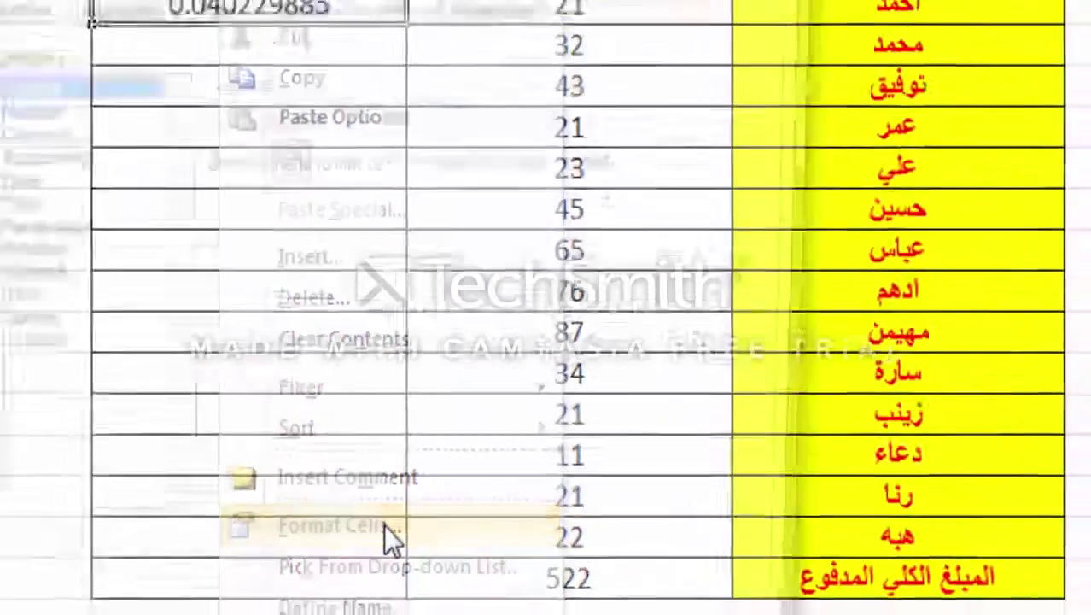
pyautogui.click(386, 534)
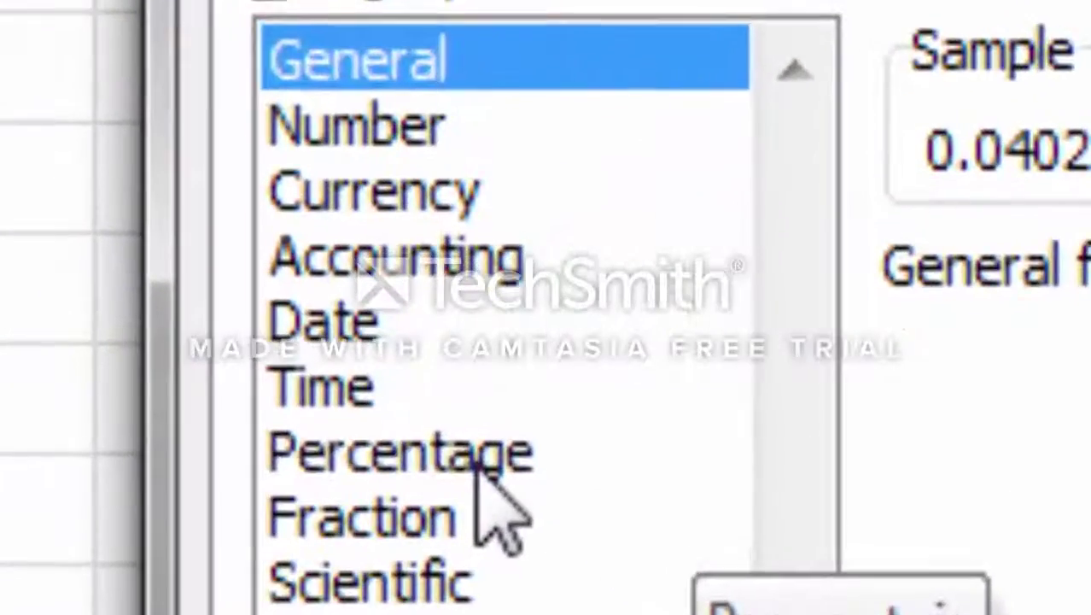
pyautogui.click(427, 371)
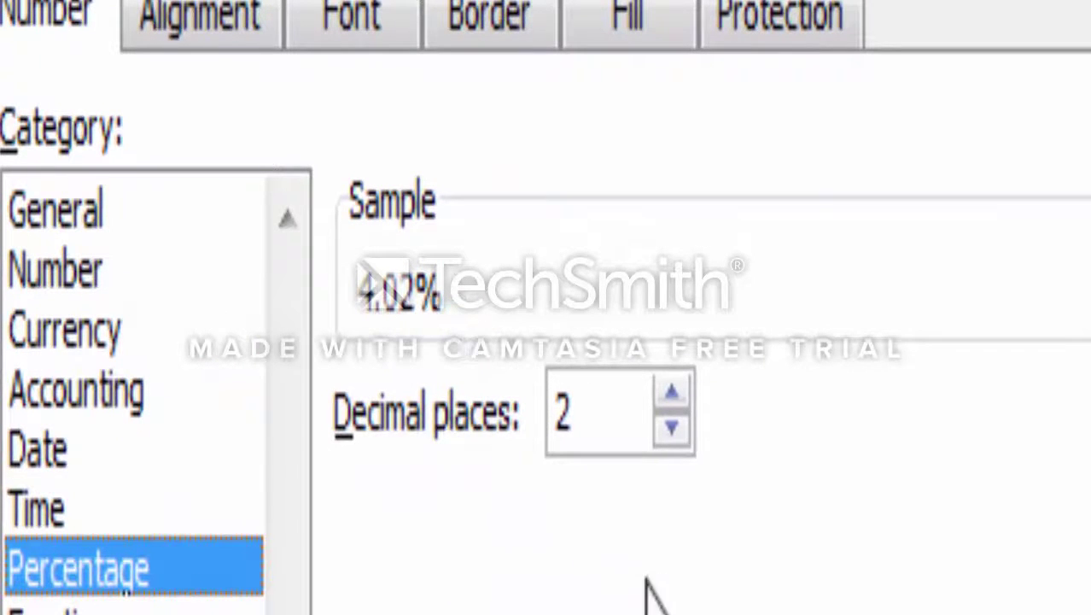
pyautogui.click(669, 431)
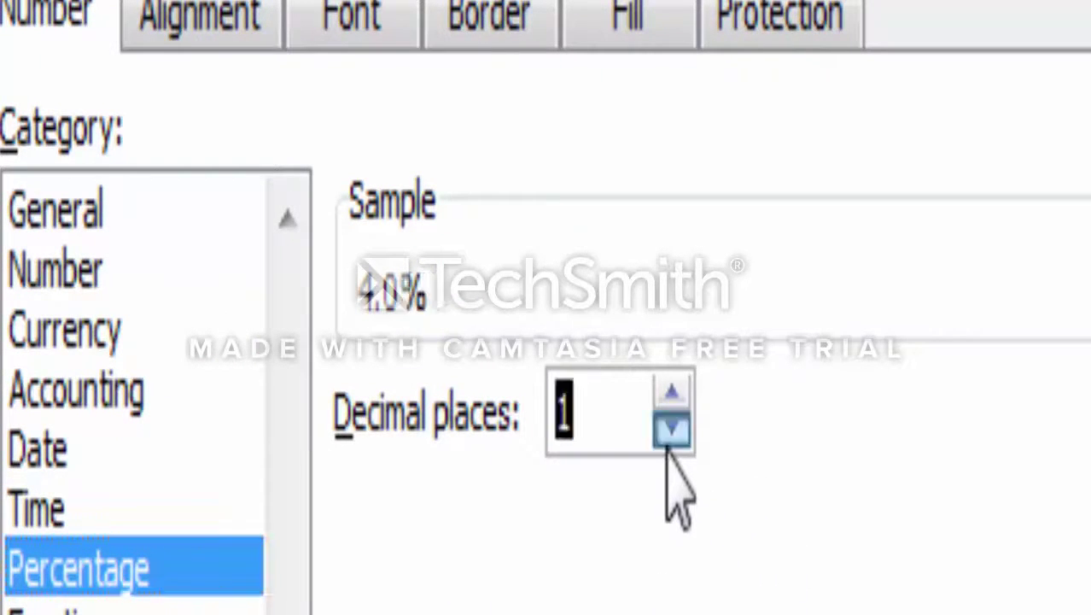
pyautogui.click(669, 432)
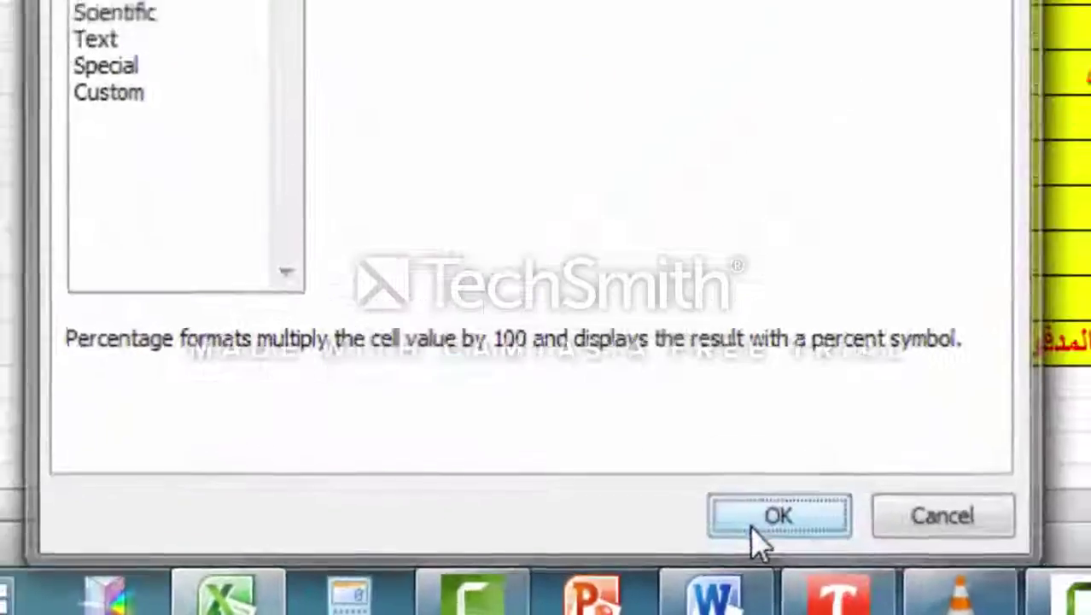
pyautogui.click(674, 583)
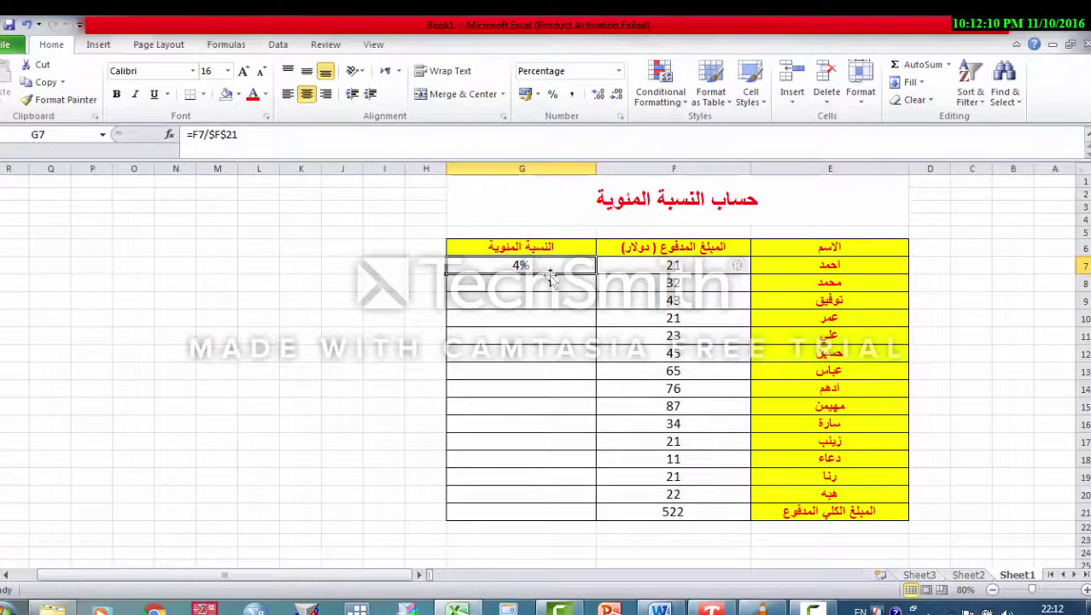
# - Copy G7's =F7/$F$21 formula down through G20, giving 4% to 17%
pyautogui.click(567, 374)
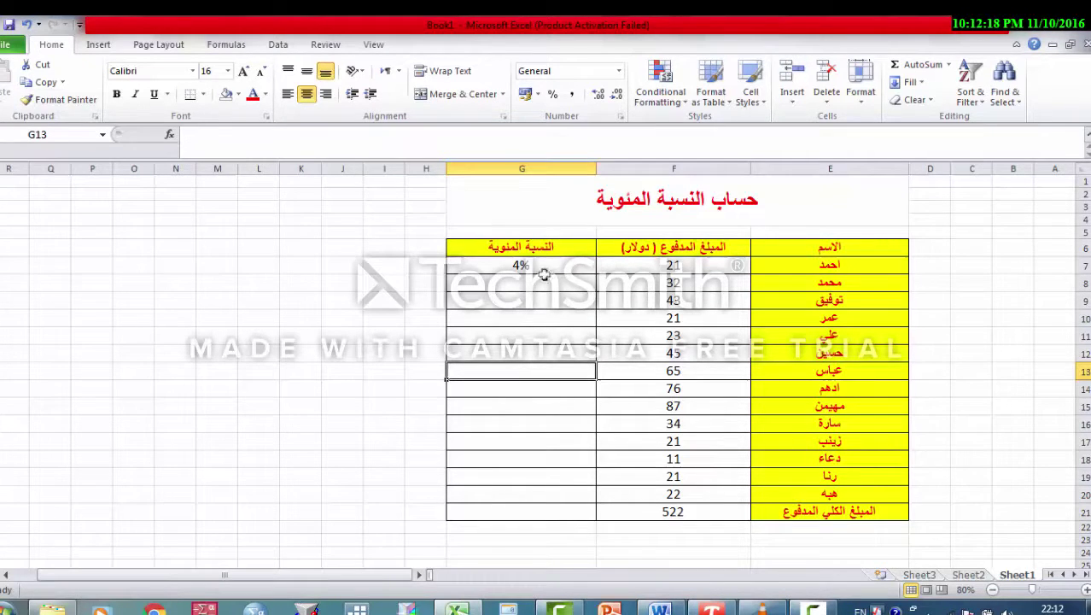
pyautogui.click(544, 273)
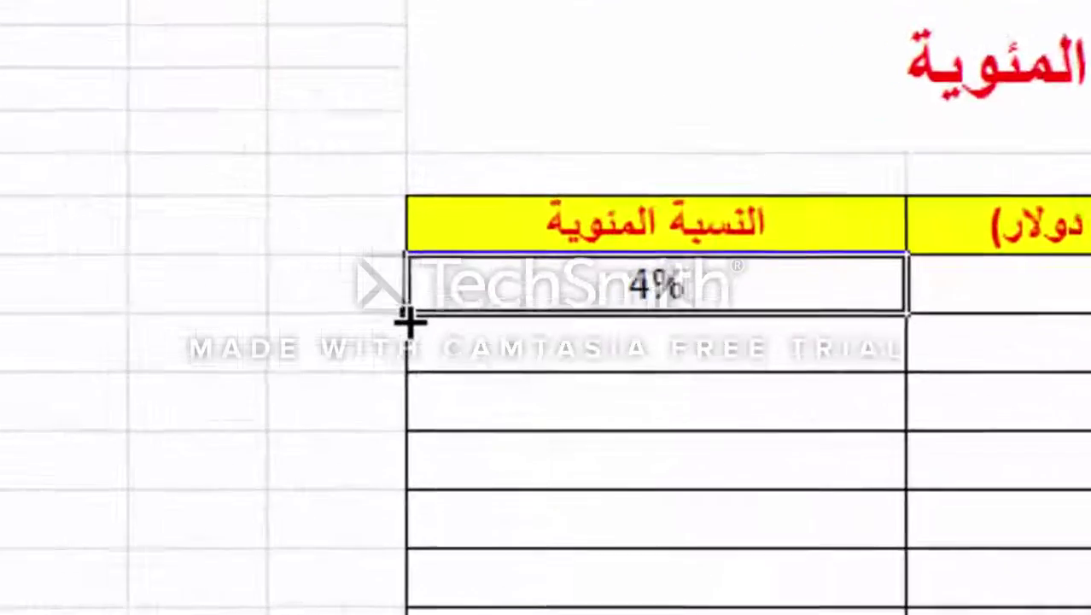
pyautogui.moveTo(410, 317); pyautogui.dragTo(388, 479)
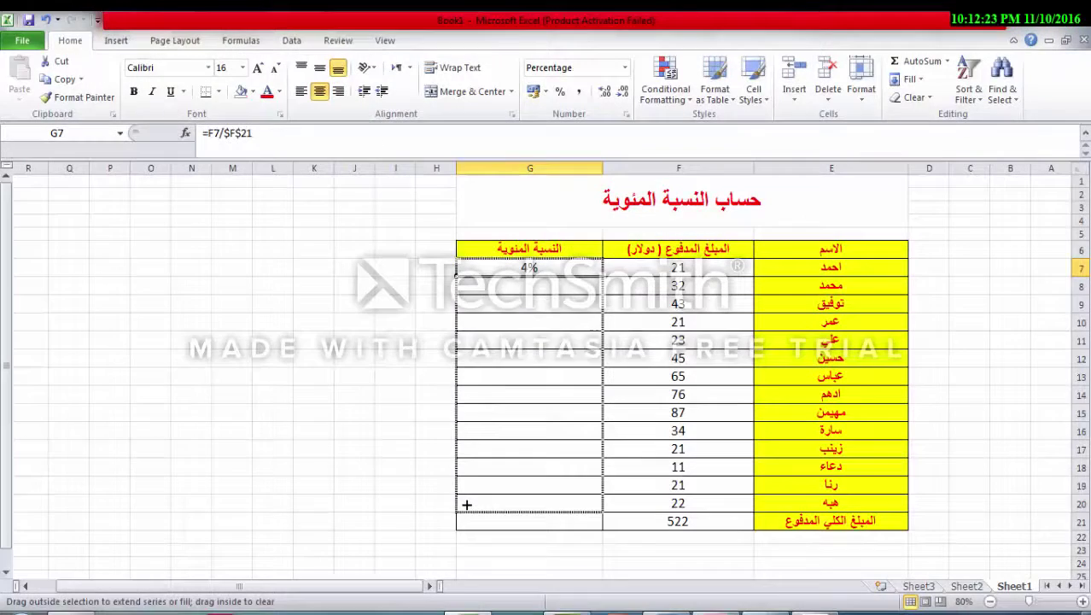
pyautogui.moveTo(391, 329); pyautogui.dragTo(457, 513)
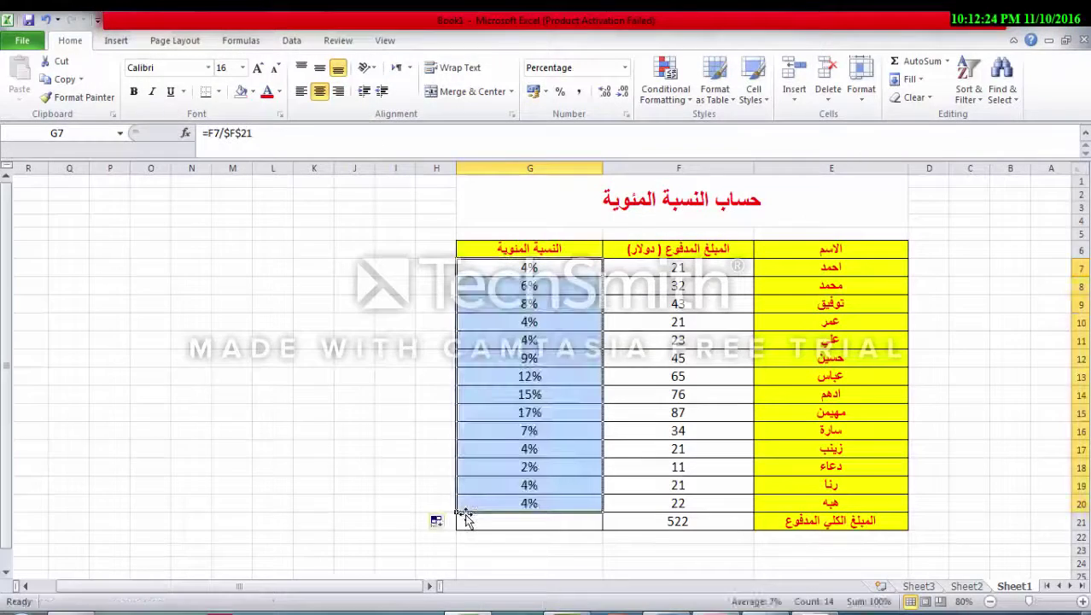
pyautogui.click(538, 557)
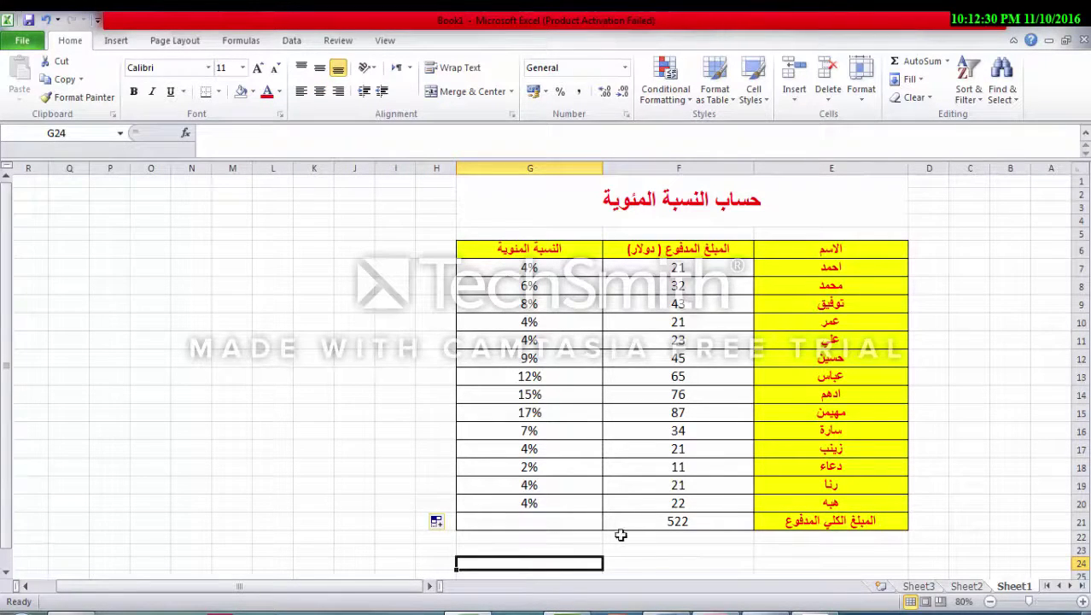
# - Center-align the percentages and their total in G7:G21
pyautogui.click(536, 522)
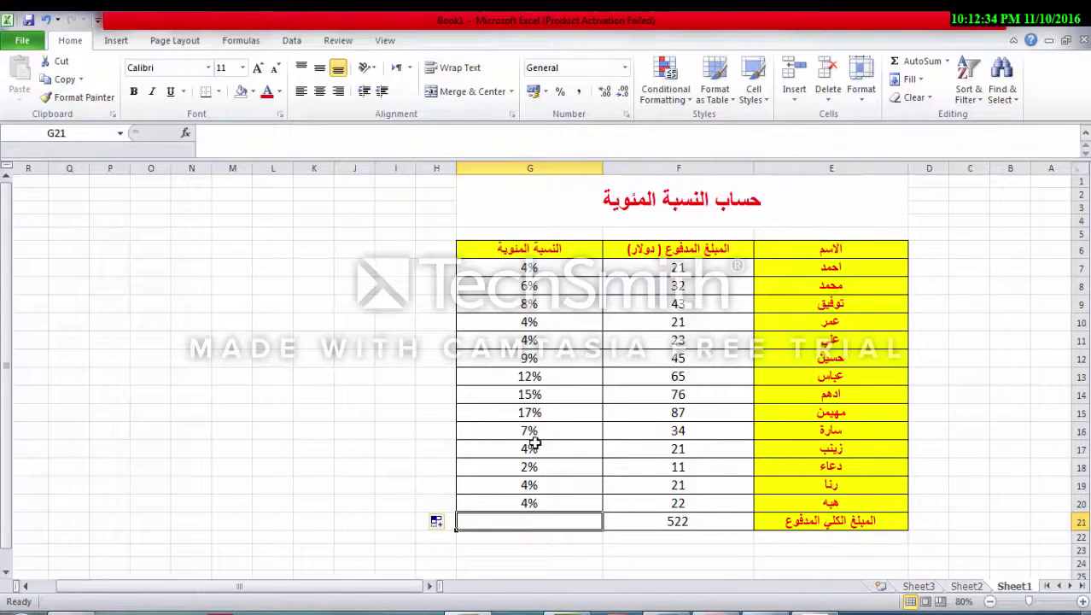
pyautogui.moveTo(528, 269); pyautogui.dragTo(507, 521)
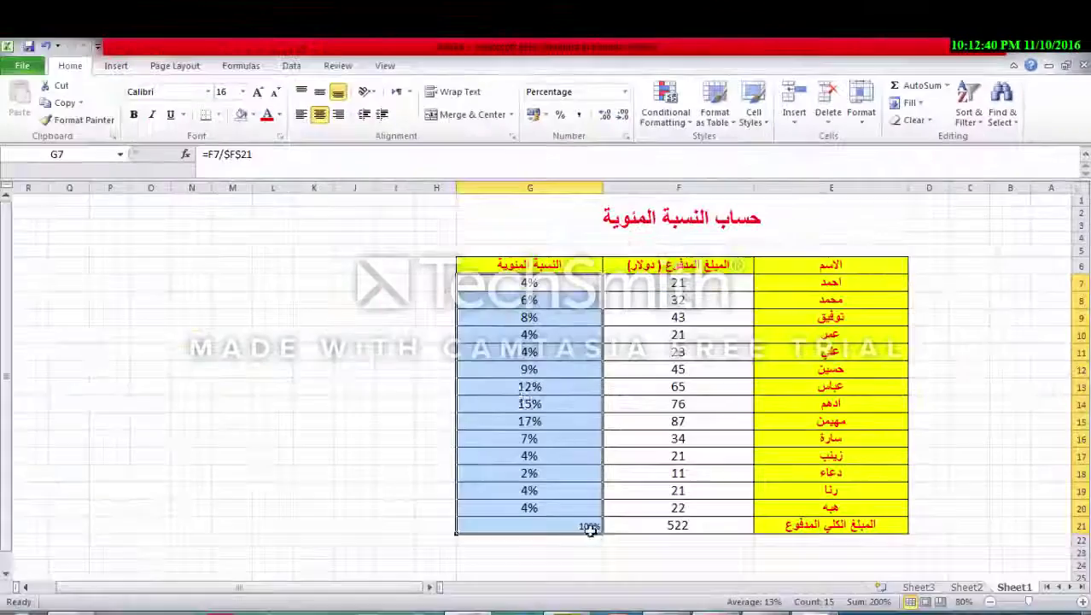
pyautogui.click(320, 118)
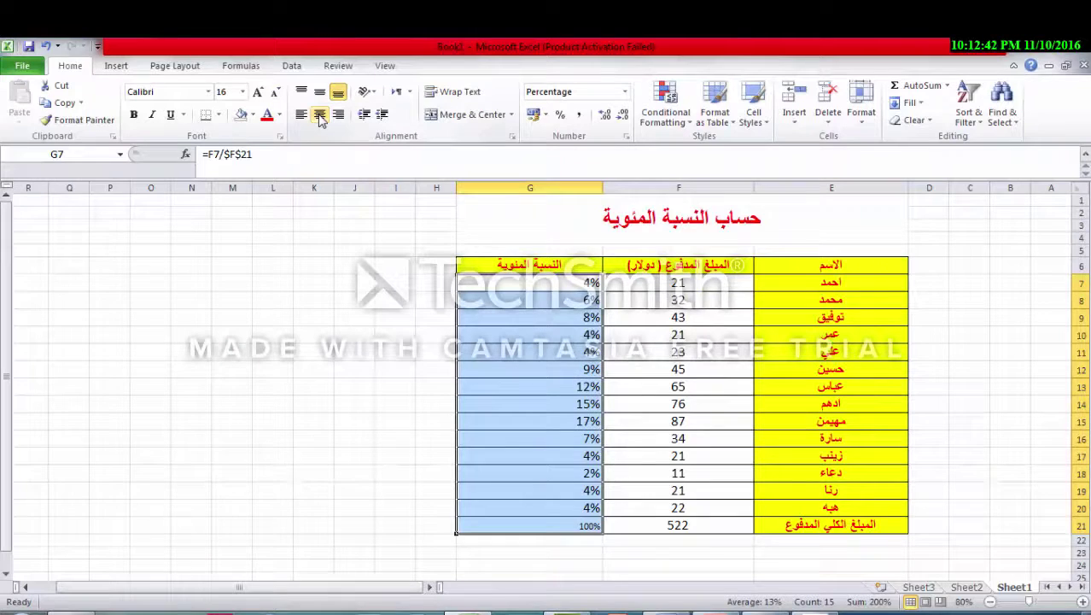
pyautogui.click(320, 118)
# - Check the 100% total in G21, then go to Sheet2's student table
pyautogui.click(529, 531)
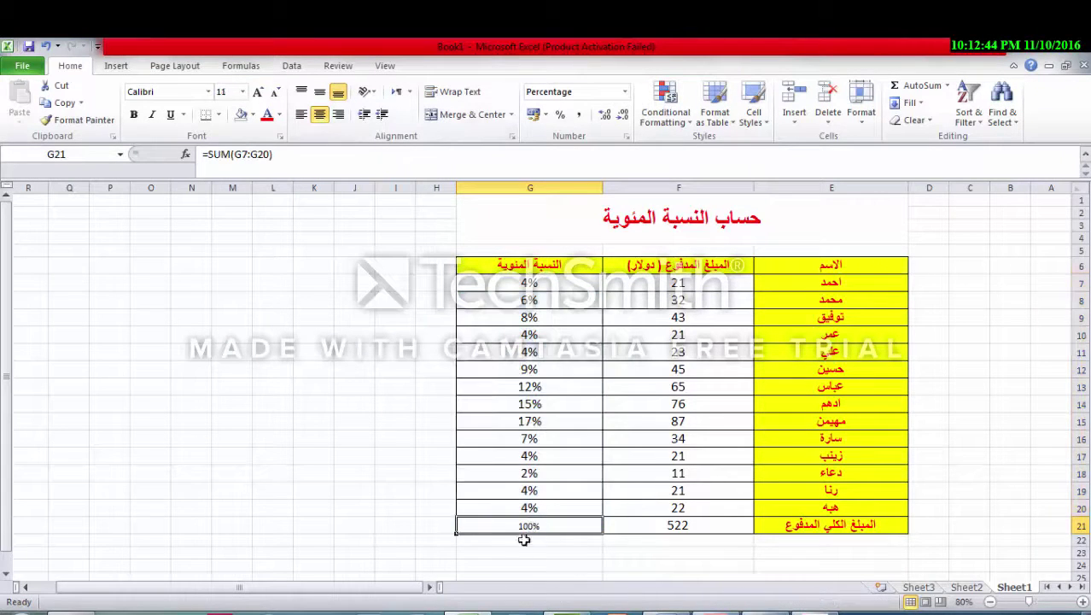
pyautogui.click(516, 537)
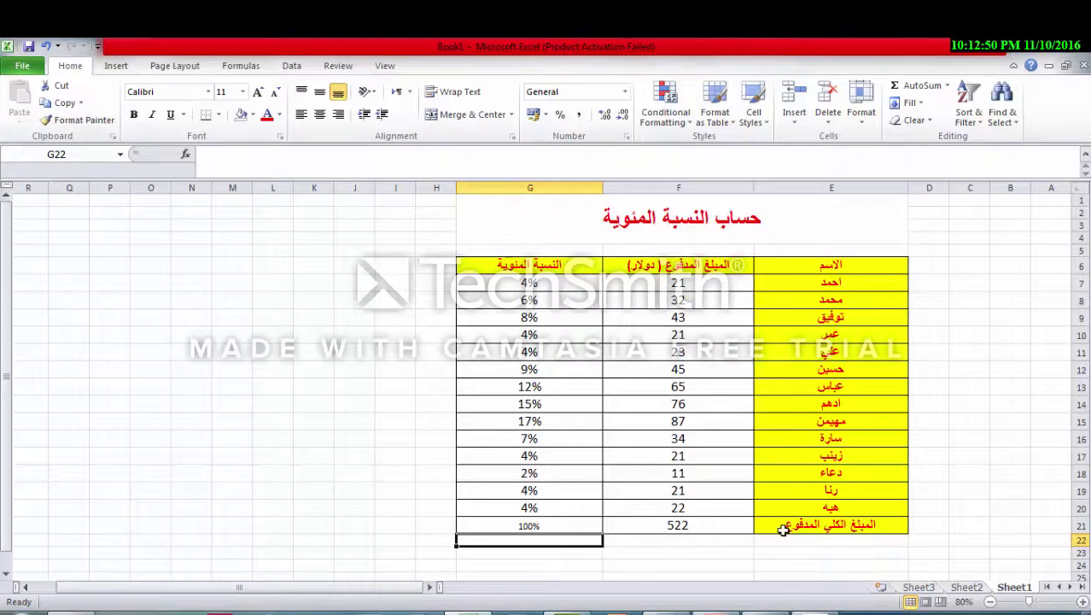
pyautogui.click(967, 587)
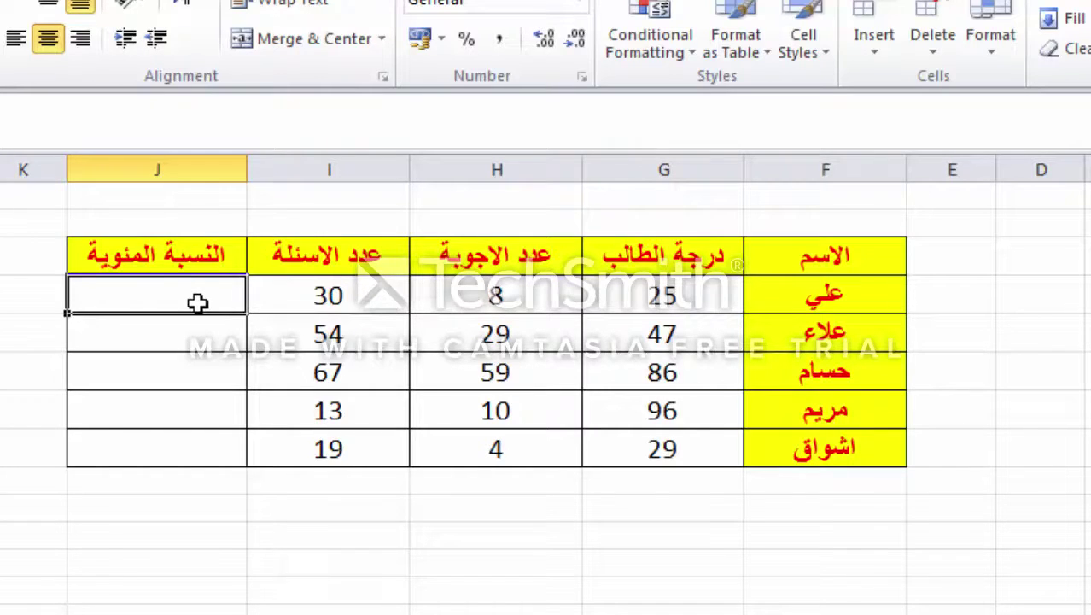
# - Enter =H4/$I$4 in J4, giving the first student's ratio 0.266666667
pyautogui.write('=')
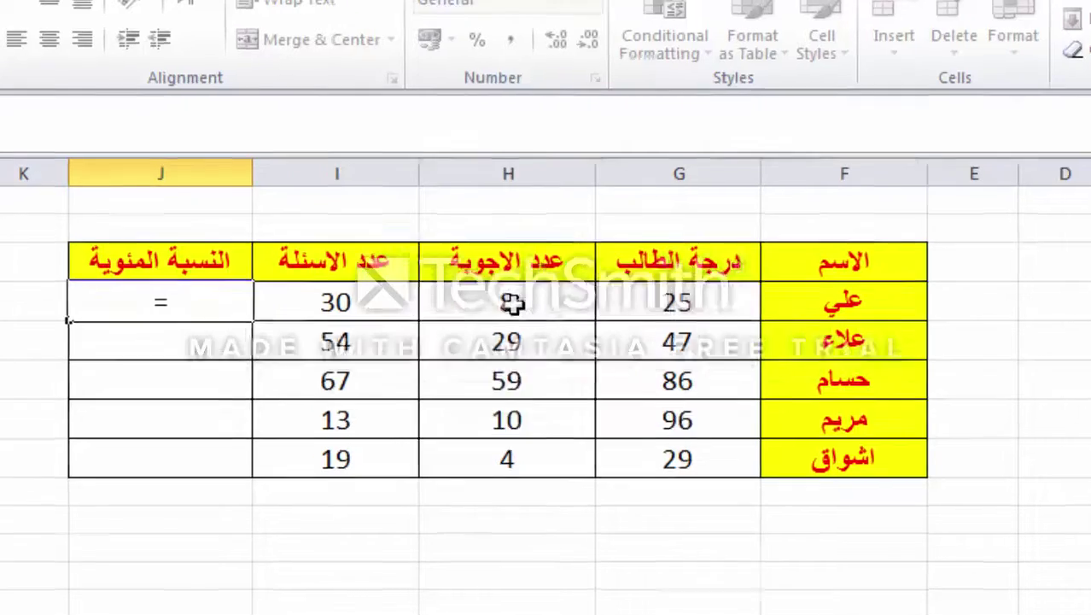
pyautogui.click(511, 303)
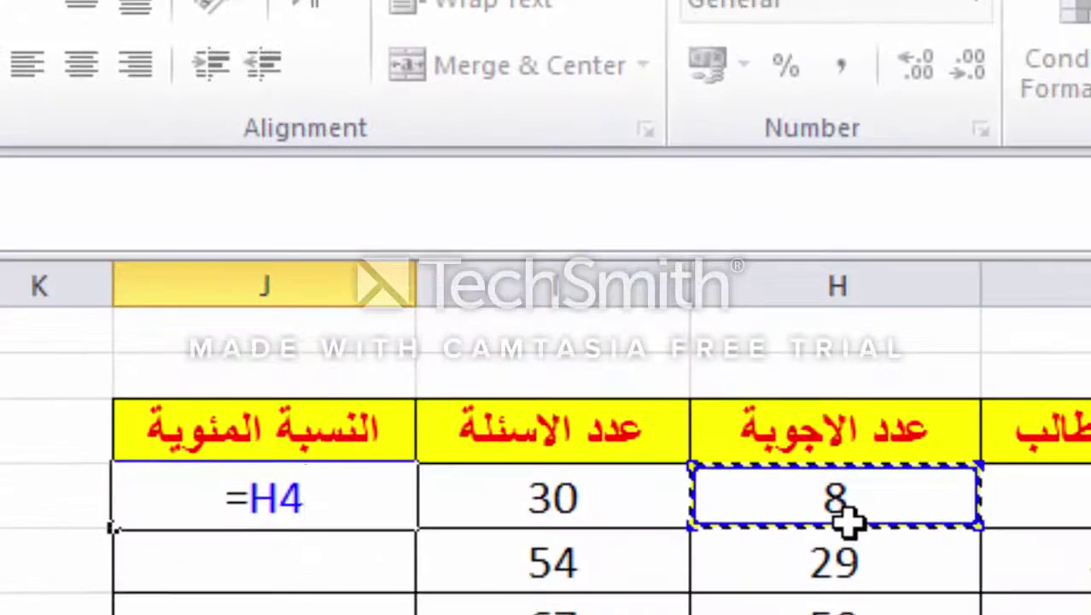
pyautogui.write('/')
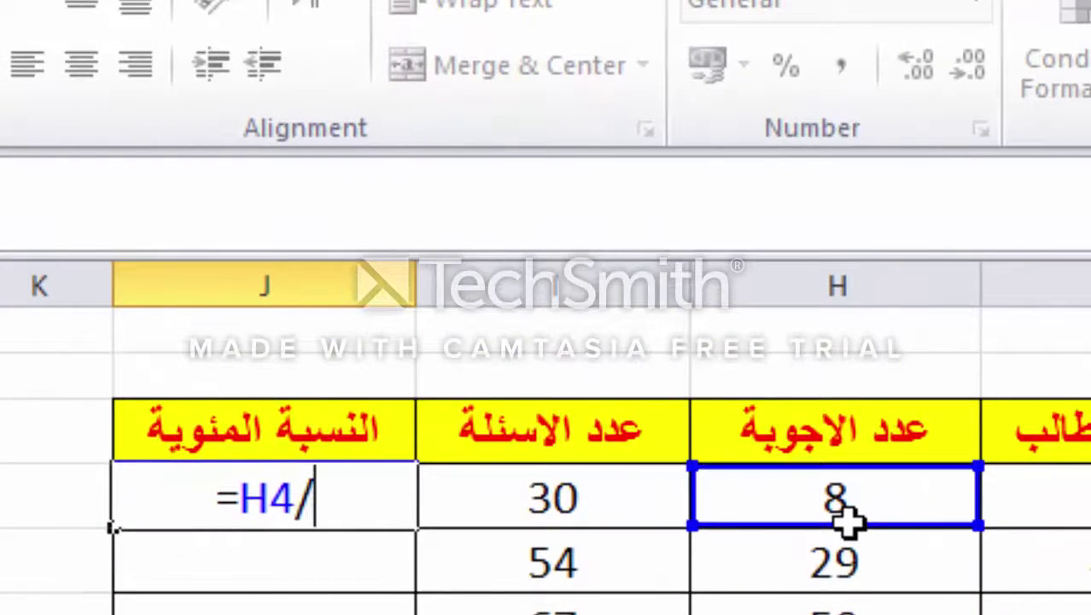
pyautogui.click(595, 484)
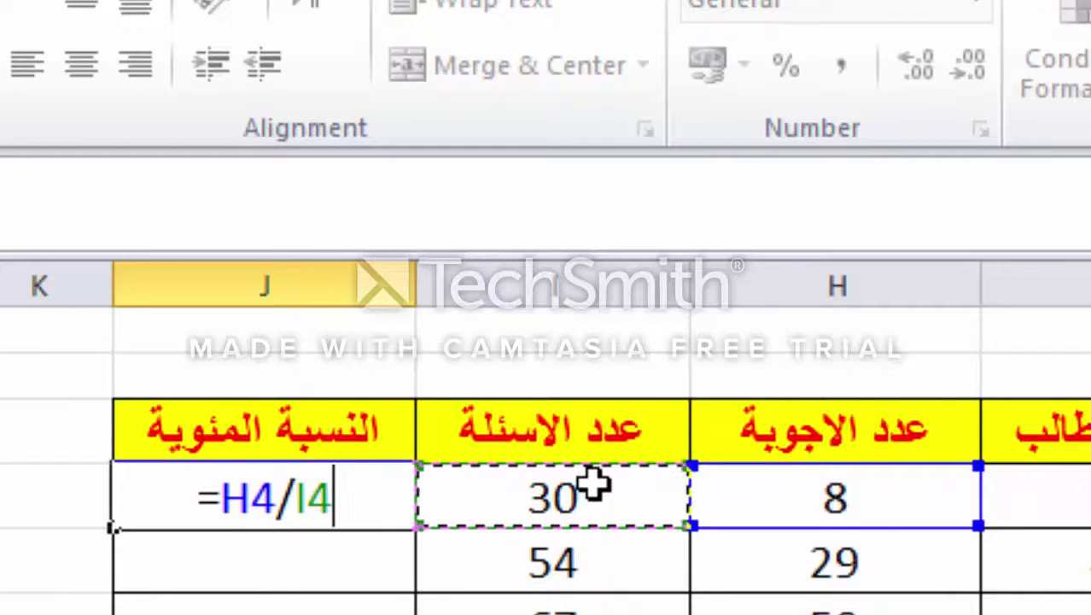
pyautogui.press('F4')
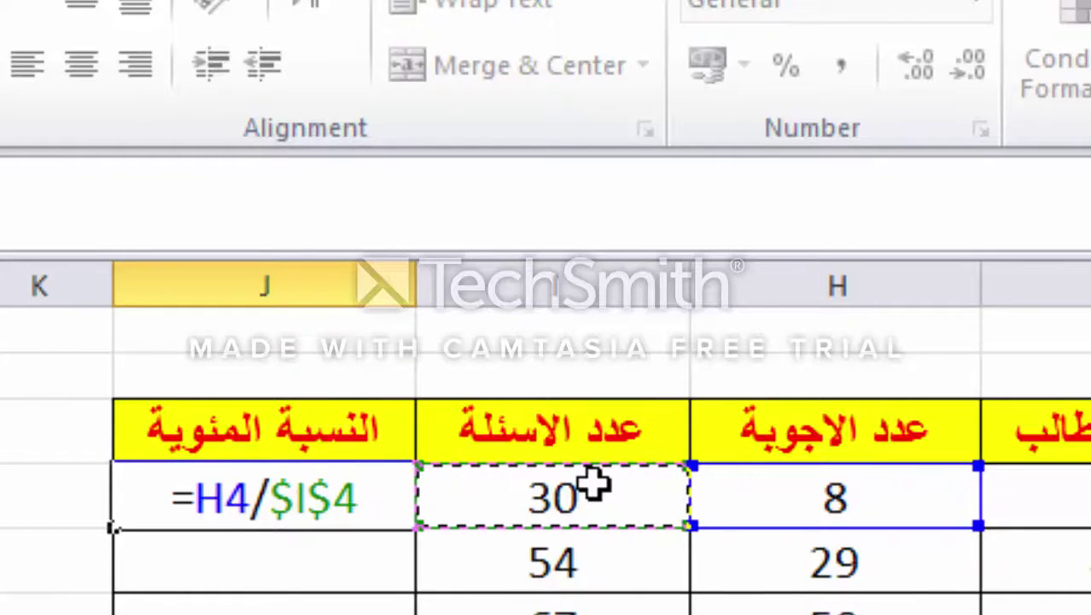
pyautogui.press('Return')
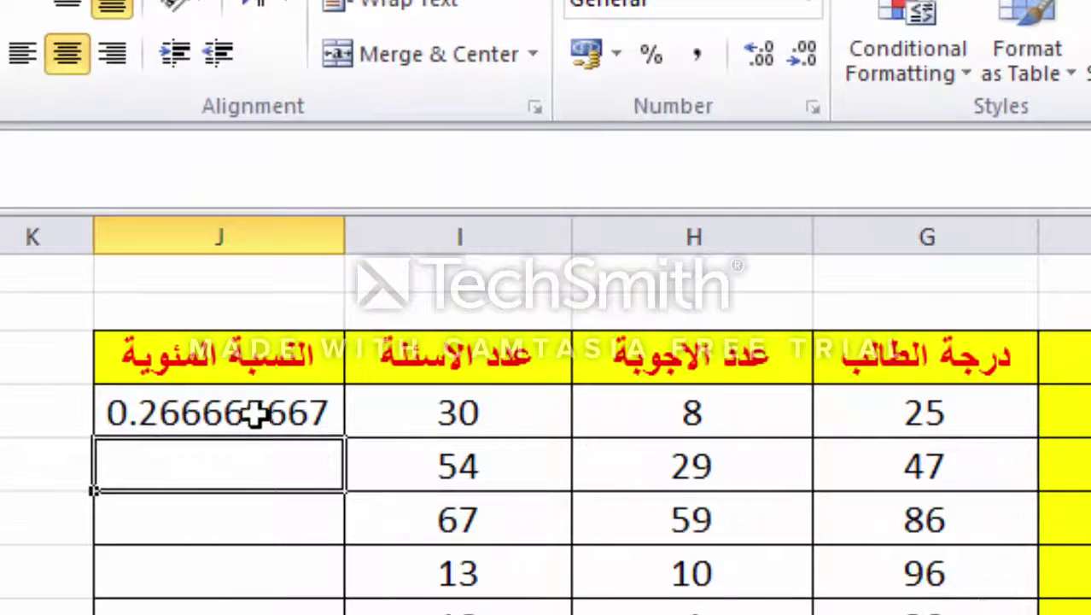
# - Fill J4's answers-over-questions formula down to J8 for the other four students
pyautogui.click(174, 316)
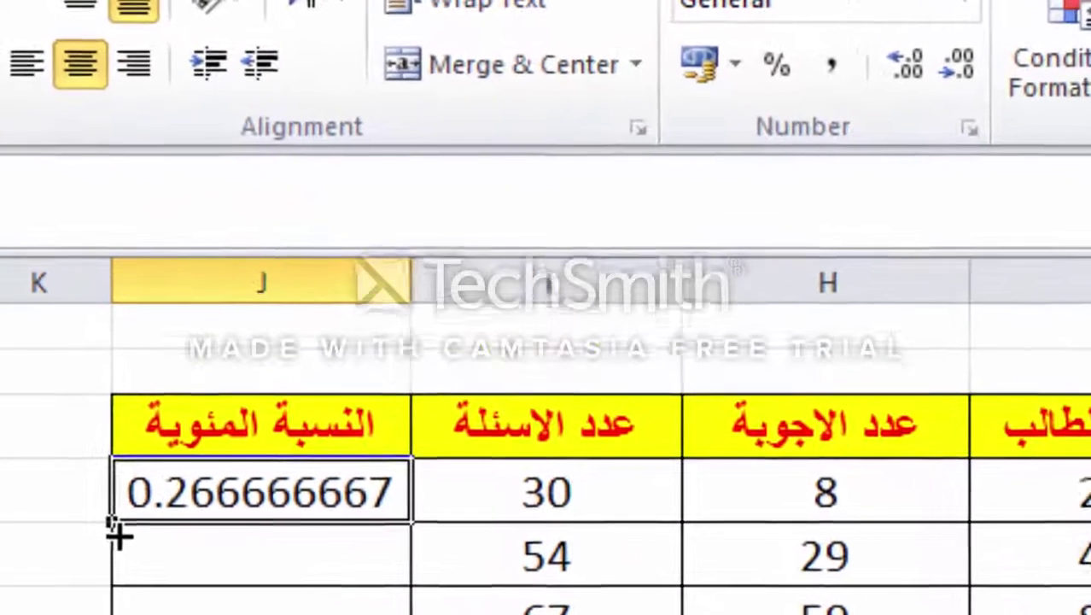
pyautogui.moveTo(100, 439); pyautogui.dragTo(94, 439)
pyautogui.moveTo(112, 528); pyautogui.dragTo(112, 611)
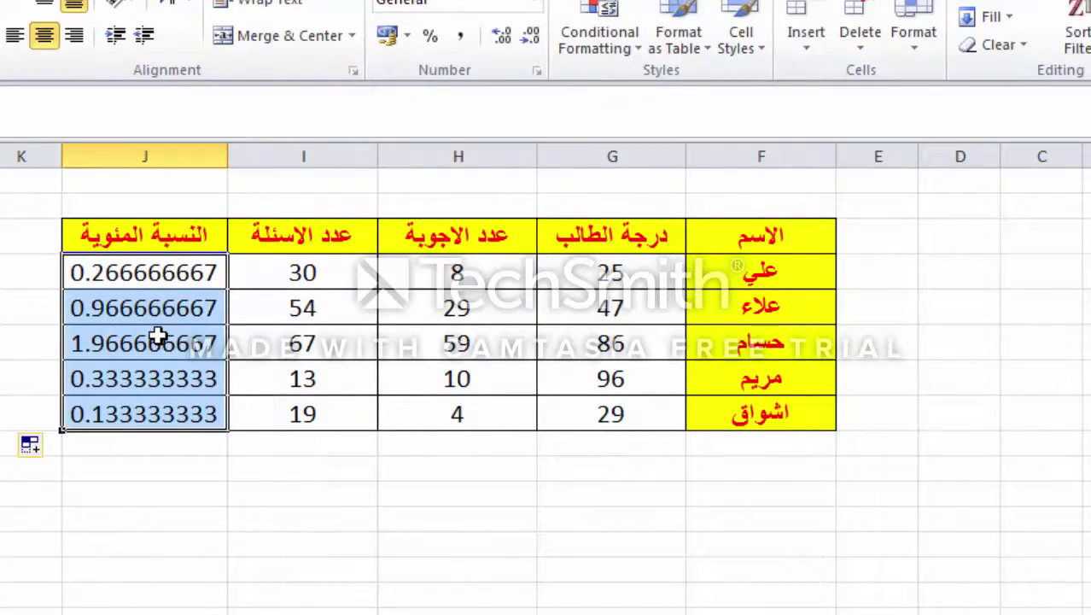
# - Format J4:J8 as Percentage with 0 decimals: 27%, 97%, 197%, 33%, 13%
pyautogui.rightClick(158, 338)
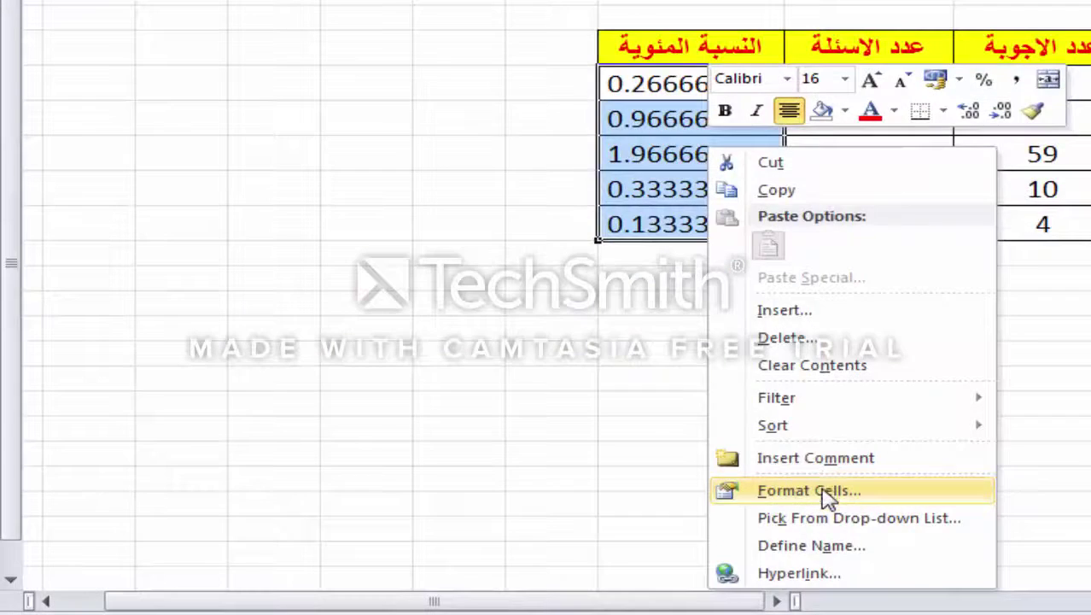
pyautogui.click(809, 491)
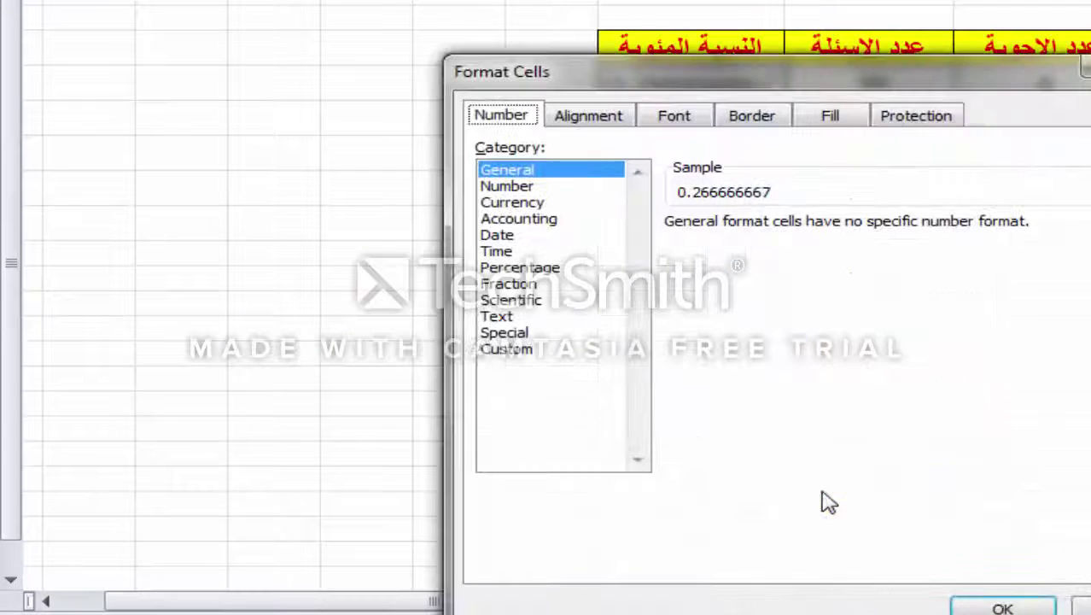
pyautogui.click(536, 269)
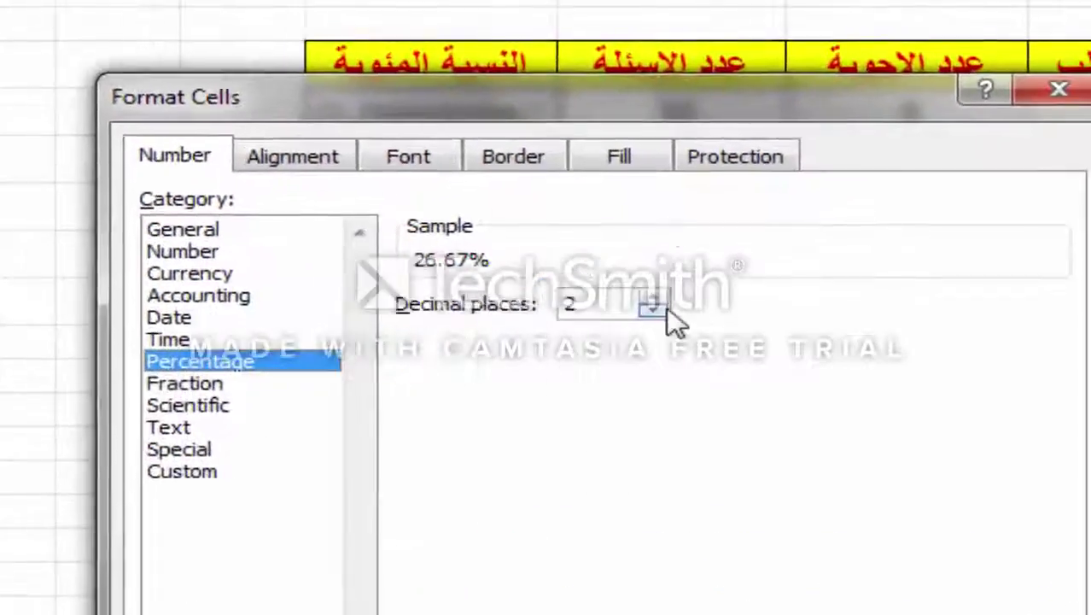
pyautogui.click(854, 229)
pyautogui.click(855, 229)
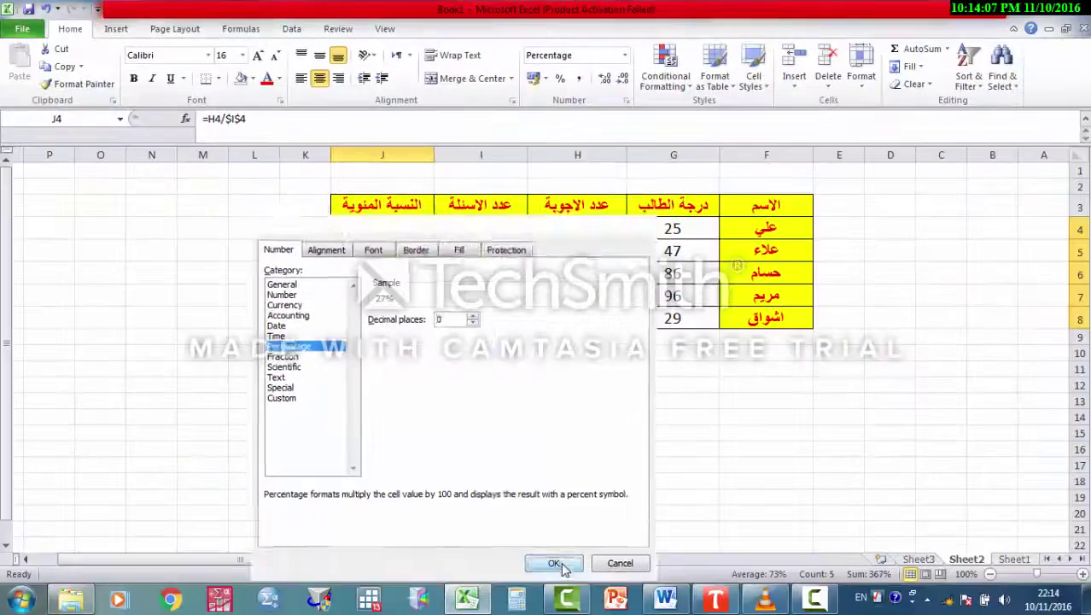
pyautogui.click(558, 562)
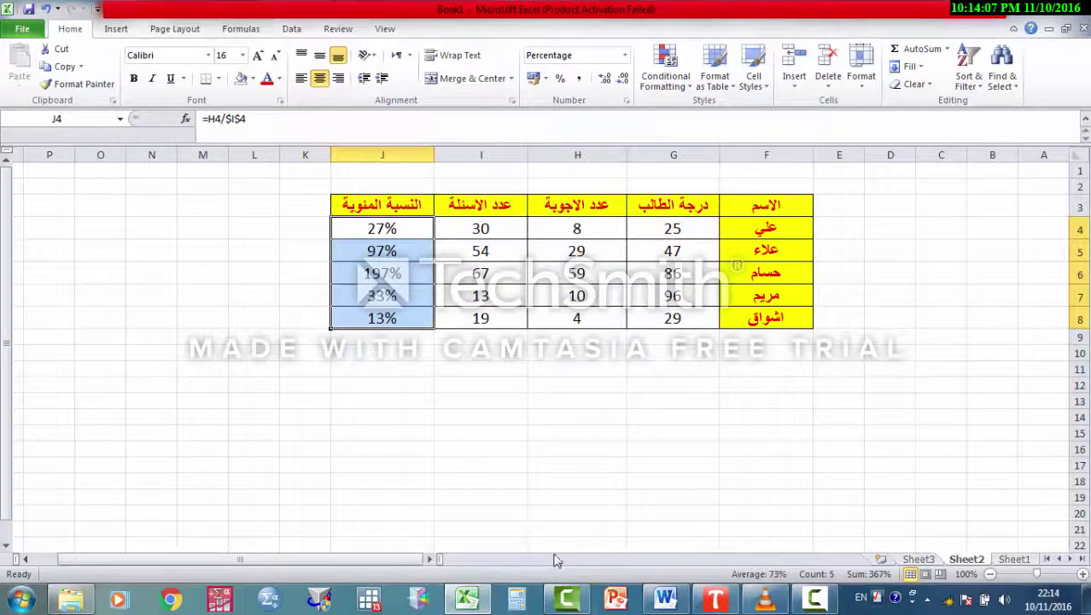
# - Review the J4:J8 percentages, then return to Sheet1's paid-amounts table
pyautogui.click(275, 358)
pyautogui.moveTo(399, 226); pyautogui.dragTo(397, 317)
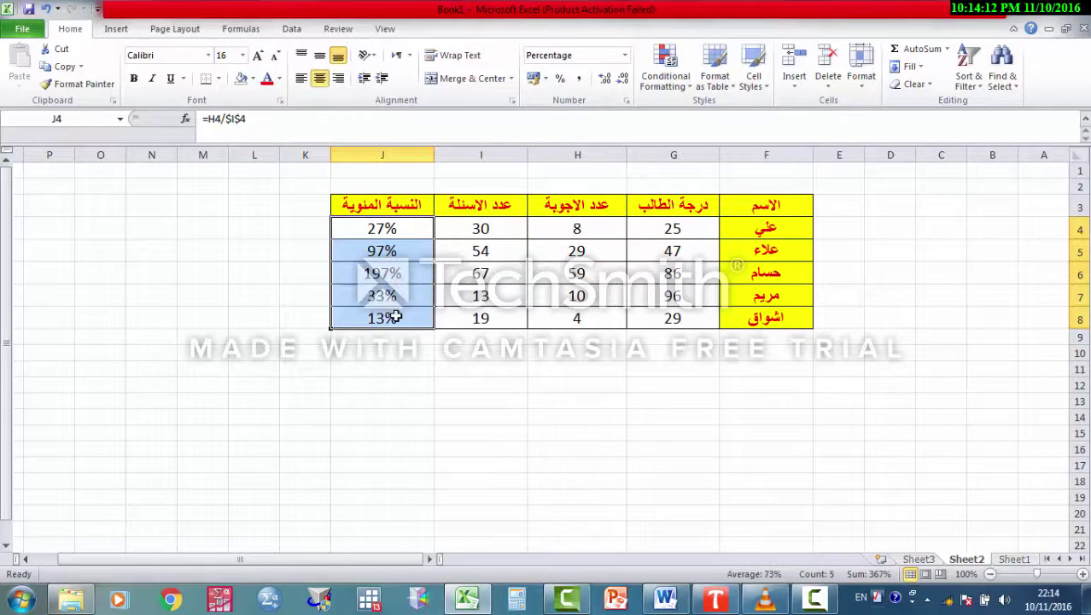
pyautogui.click(775, 415)
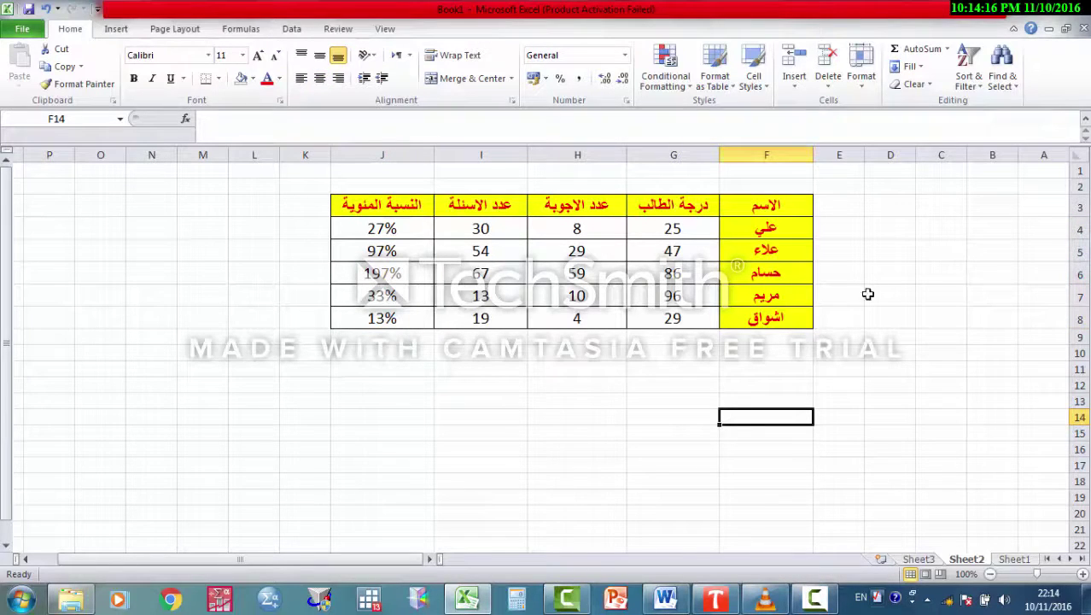
pyautogui.click(1009, 560)
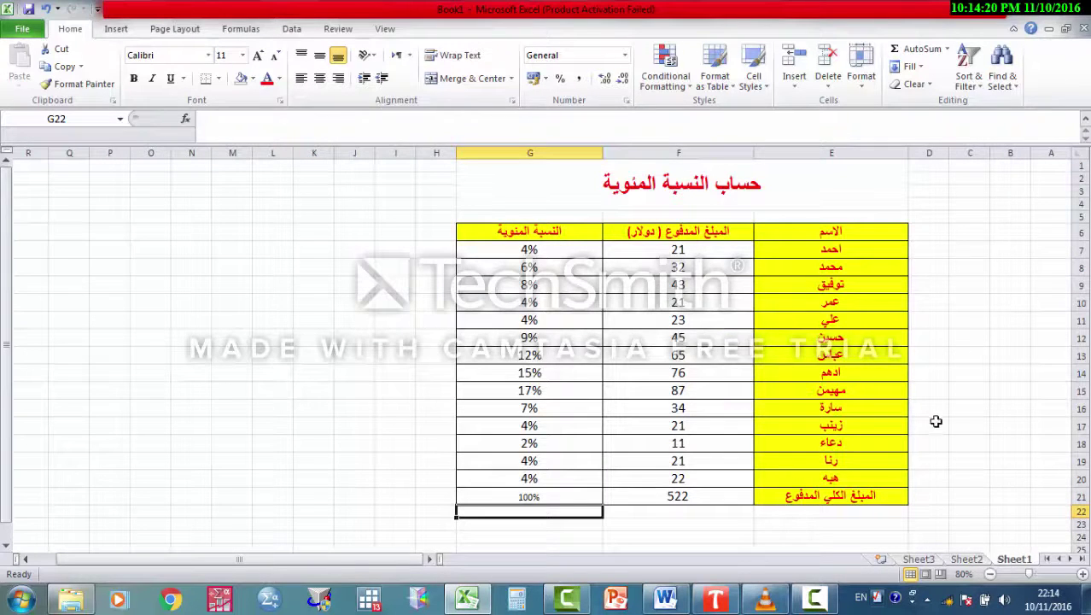